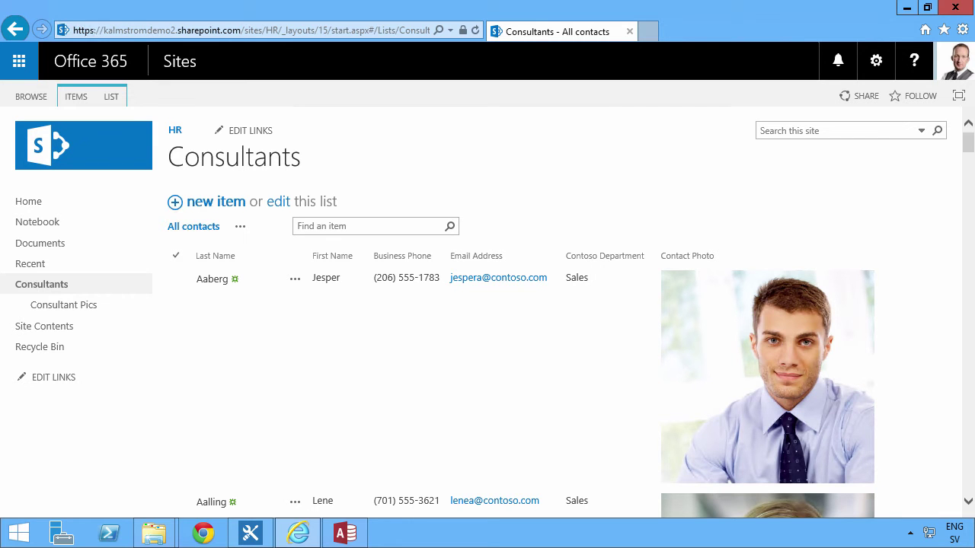
pyautogui.click(115, 100)
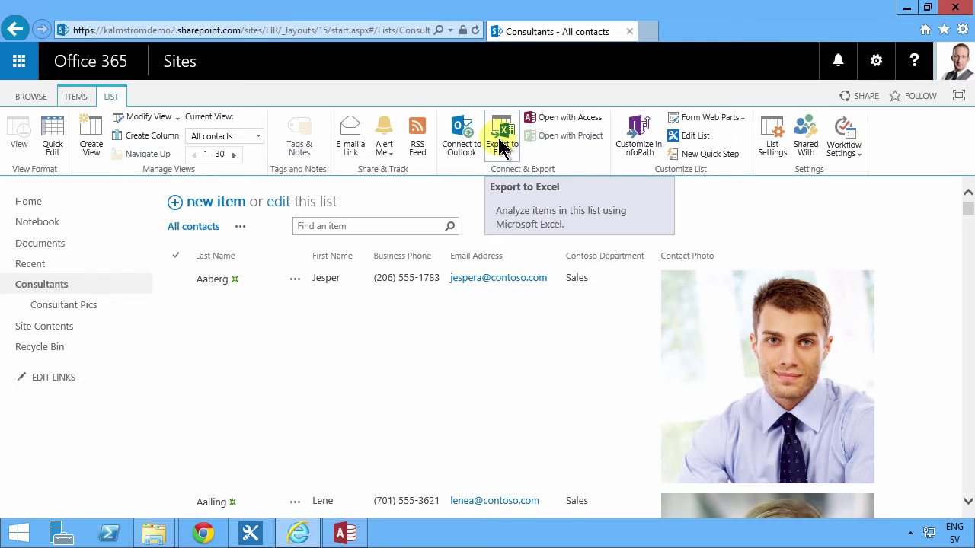
pyautogui.click(776, 221)
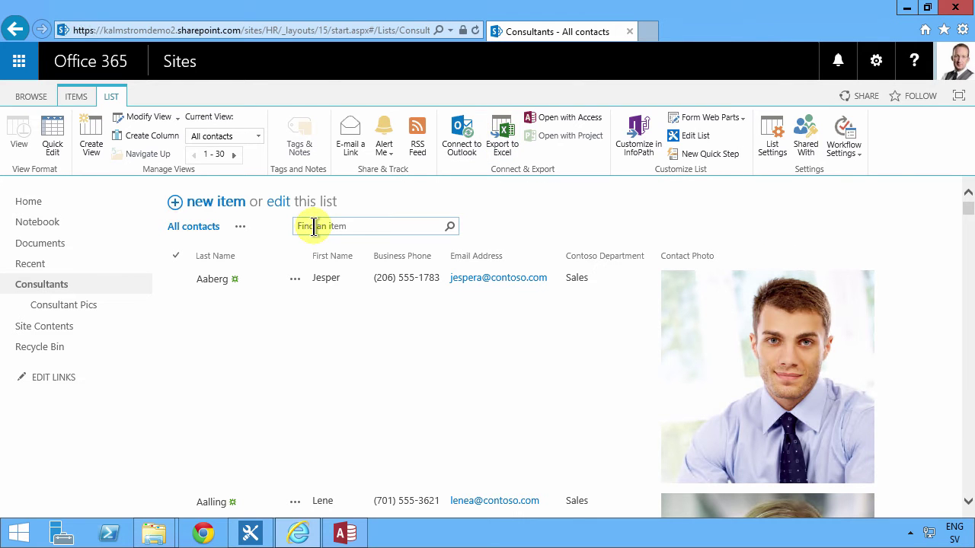
pyautogui.click(504, 207)
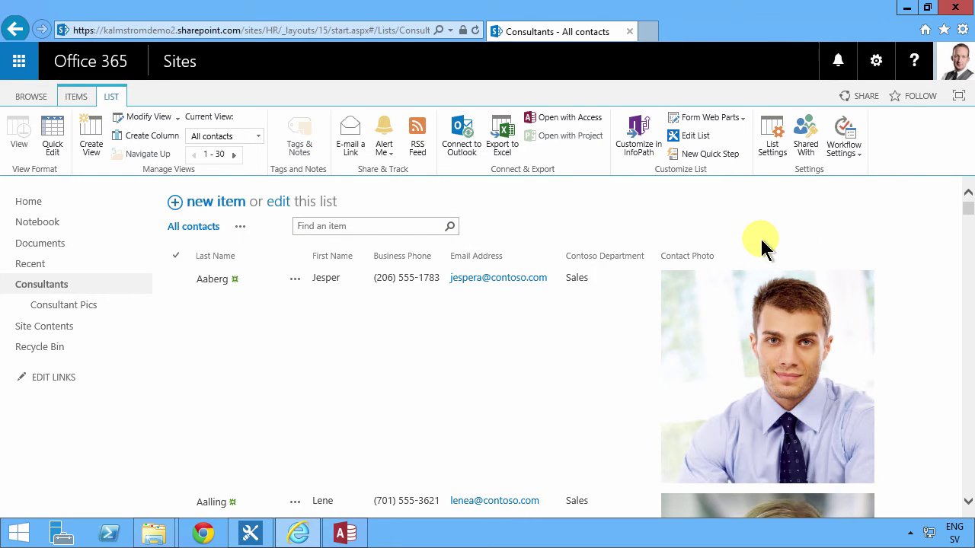
pyautogui.click(580, 279)
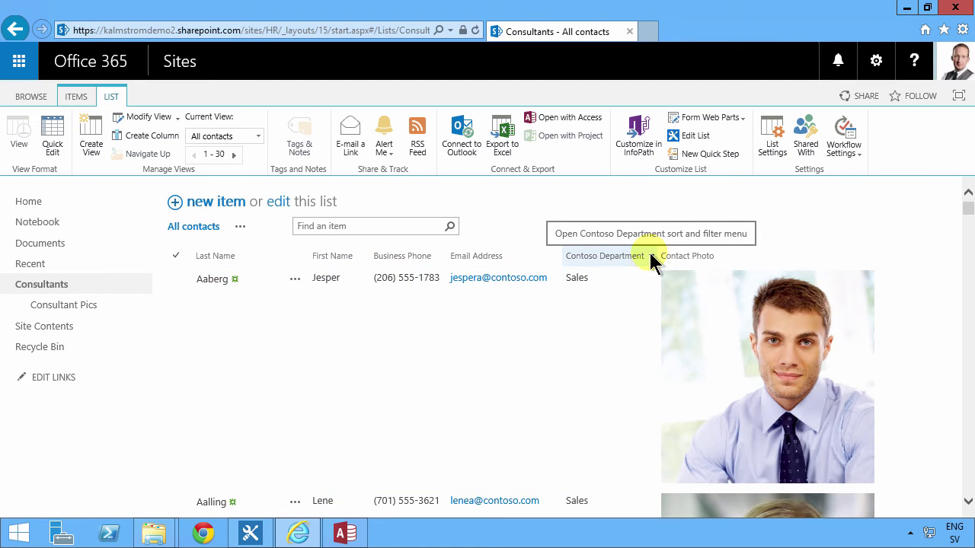
# Modify the All contacts view to display a Count total for the Last Name column, and save the view.
pyautogui.click(239, 227)
pyautogui.click(268, 247)
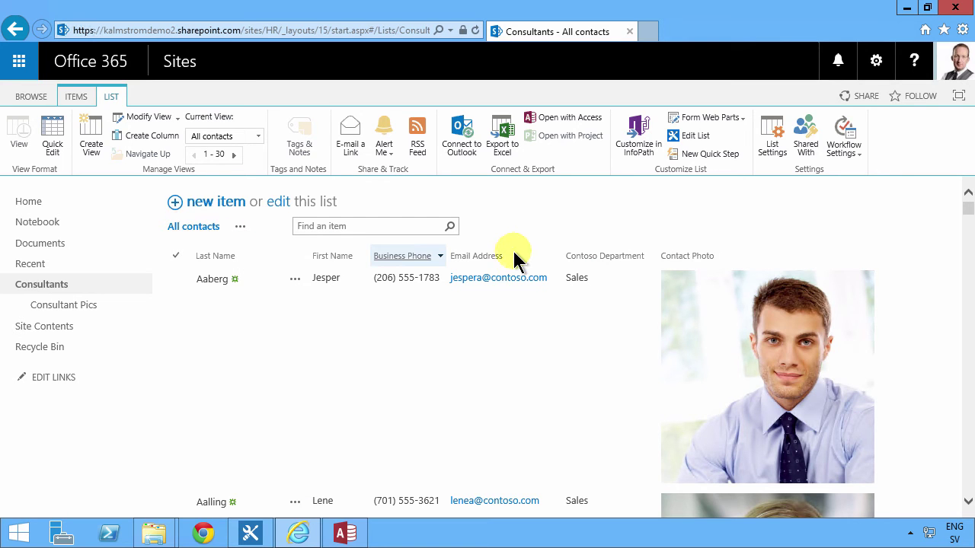
pyautogui.scroll(-15, 697, 388)
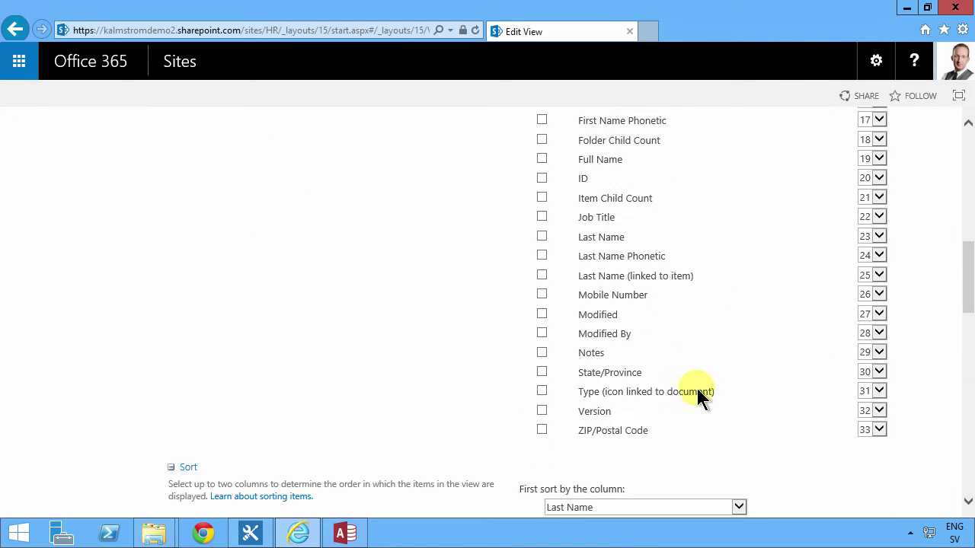
pyautogui.scroll(-3, 702, 389)
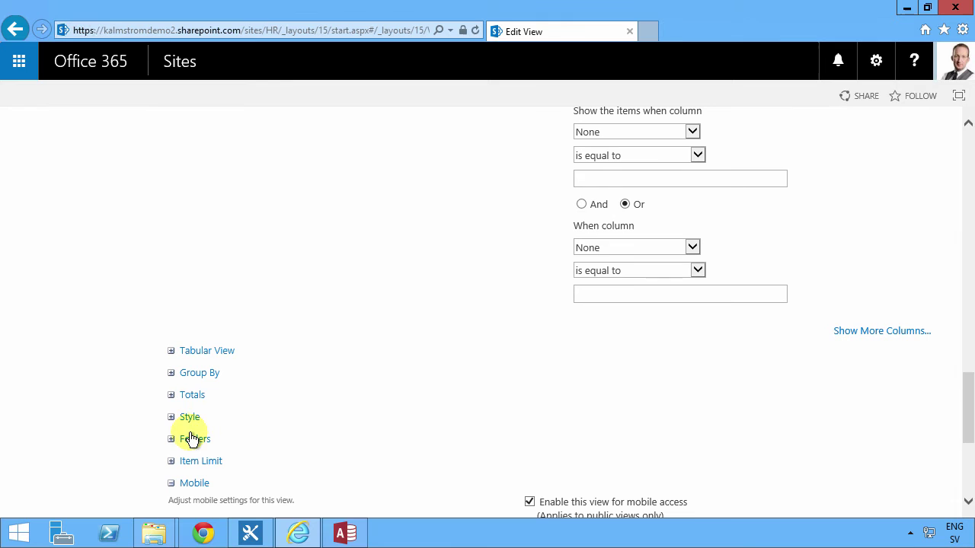
pyautogui.click(171, 394)
pyautogui.scroll(-5, 964, 392)
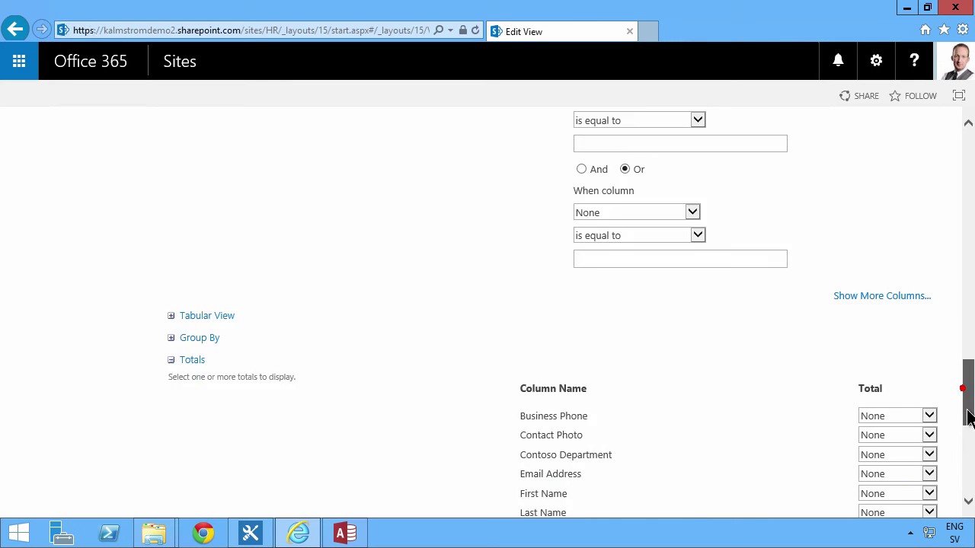
pyautogui.click(929, 359)
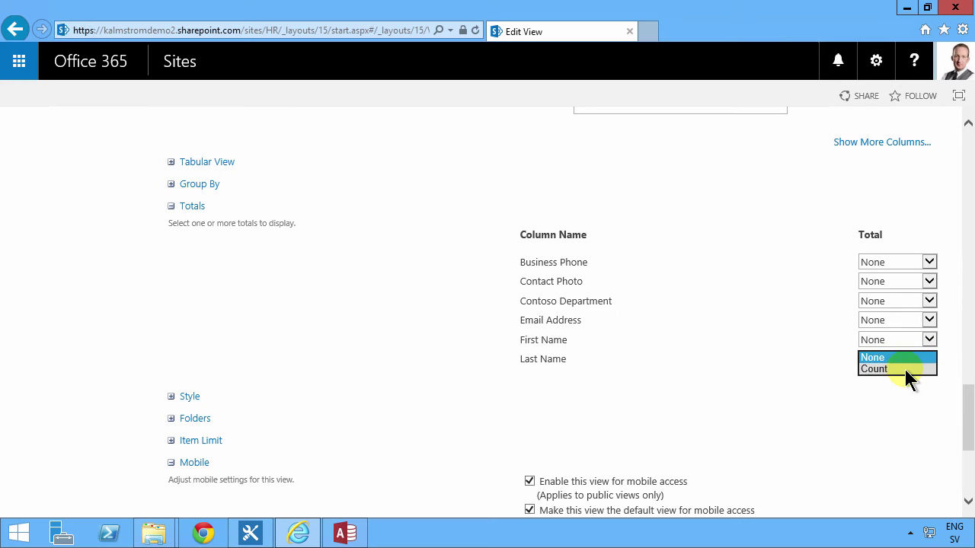
pyautogui.click(906, 377)
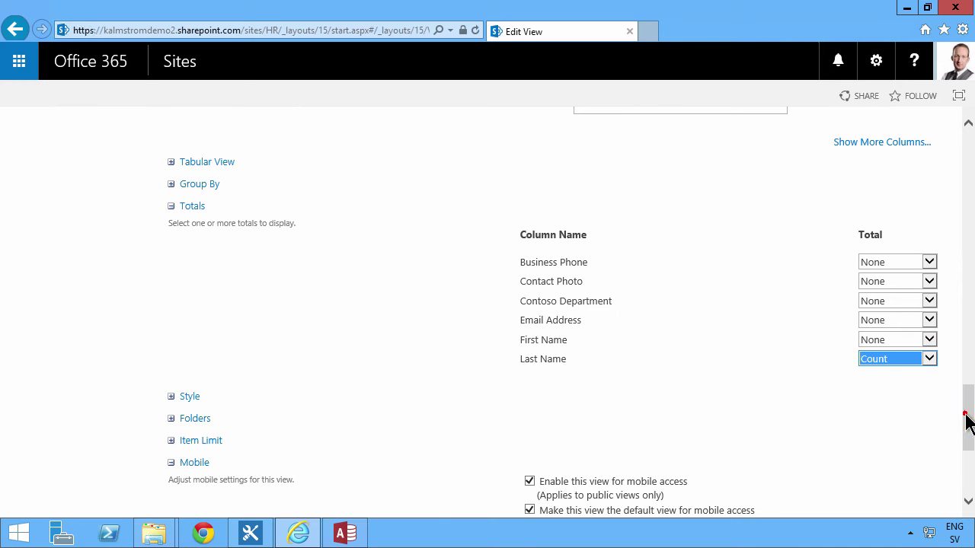
pyautogui.moveTo(967, 423); pyautogui.dragTo(951, 148)
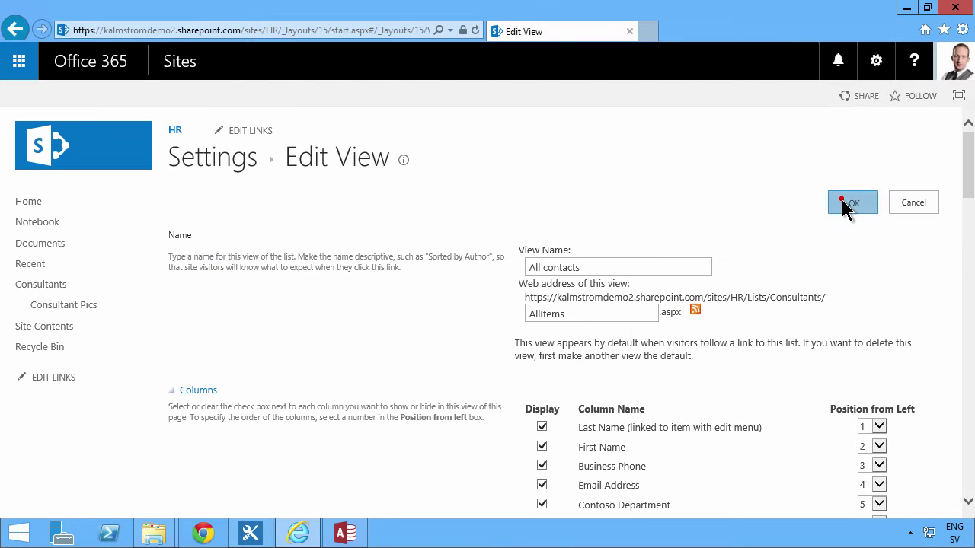
pyautogui.click(845, 202)
pyautogui.click(236, 295)
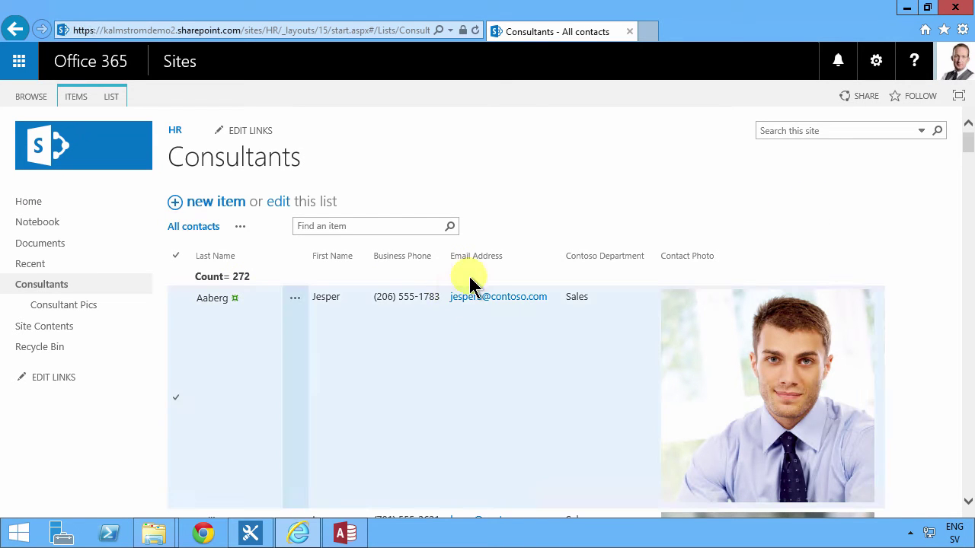
# Filter the Consultants list on Contoso Department, first by IT and then by Sales, to compare the counts.
pyautogui.click(651, 257)
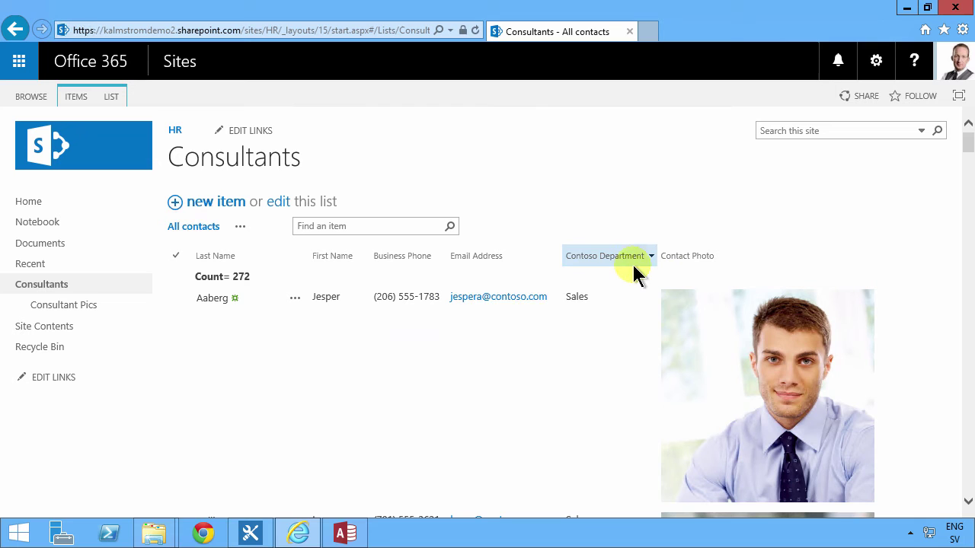
pyautogui.click(502, 431)
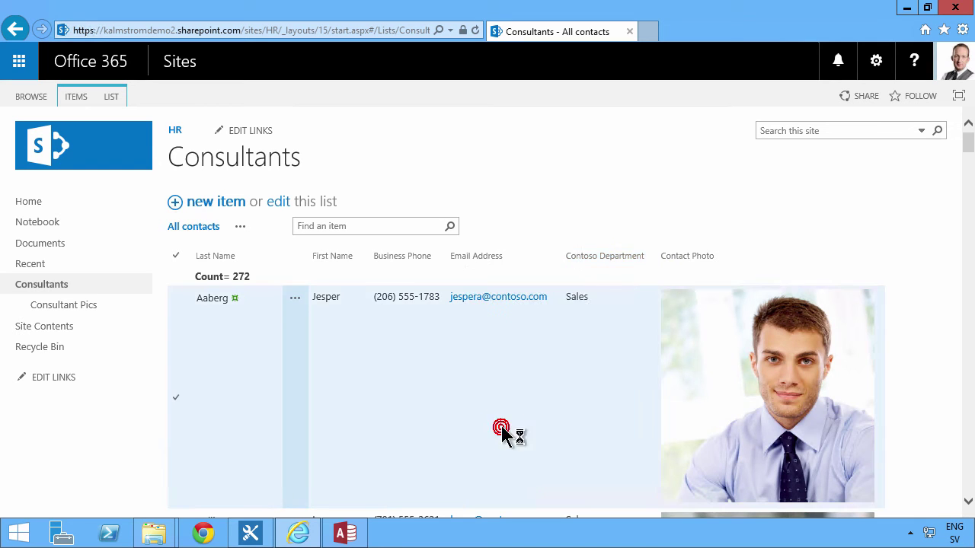
pyautogui.click(648, 256)
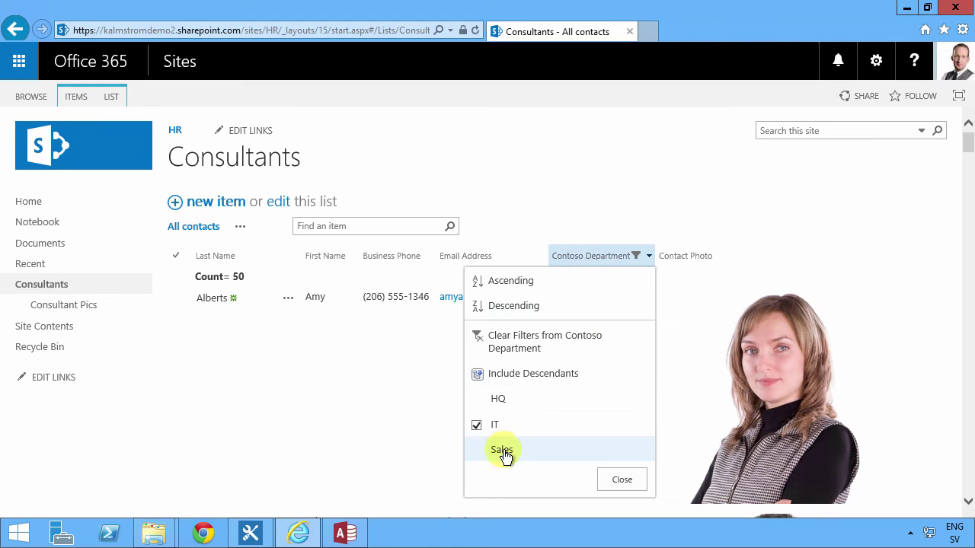
pyautogui.click(502, 451)
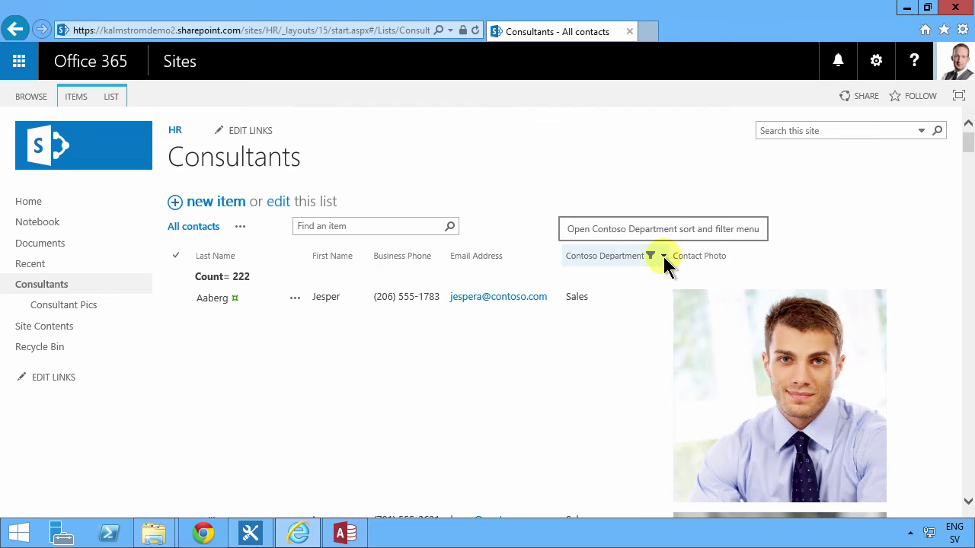
# Create a new public standard view of the Consultants list named Per Department.
pyautogui.click(242, 226)
pyautogui.click(278, 272)
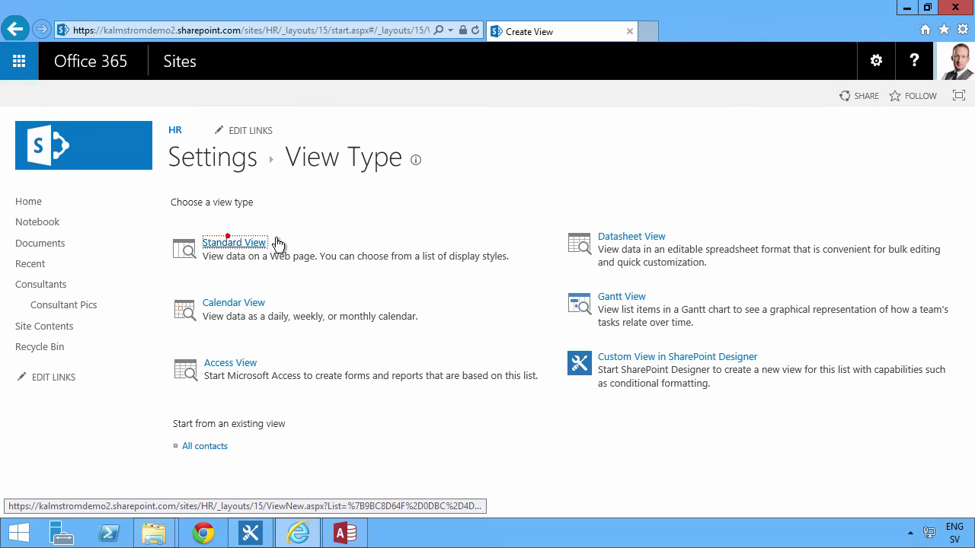
pyautogui.click(259, 244)
pyautogui.write('Per ')
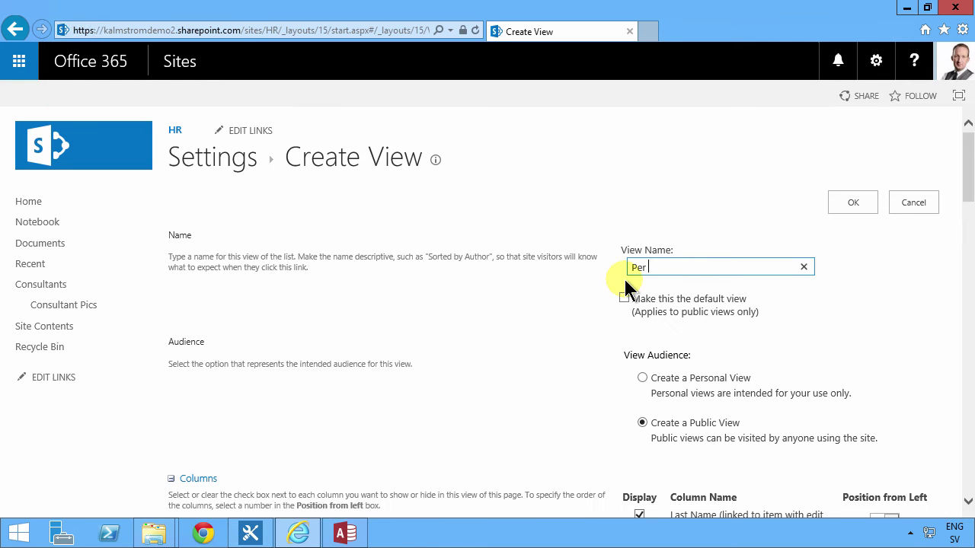
pyautogui.write('Department')
# Group the new view's items first by the Contoso Department column, in ascending order.
pyautogui.scroll(-10, 706, 343)
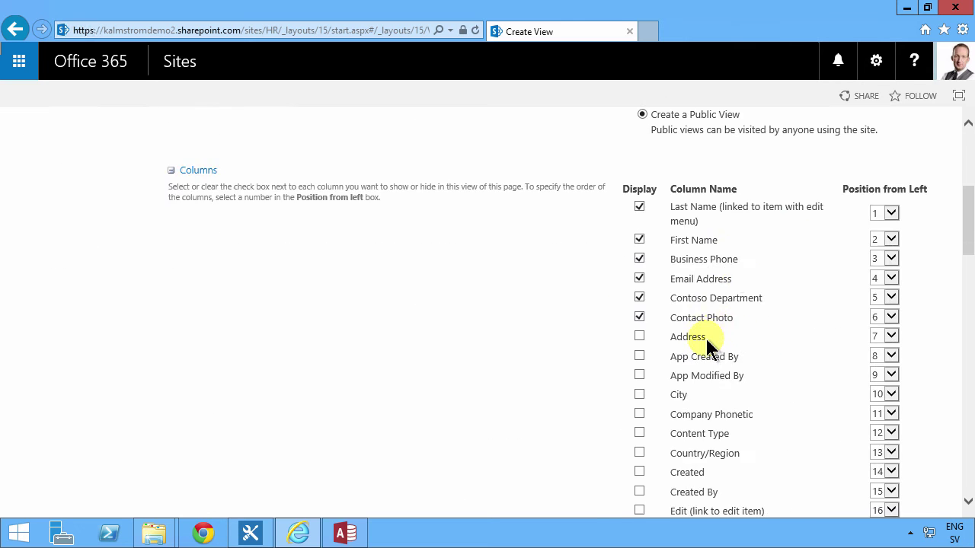
pyautogui.scroll(-9, 671, 361)
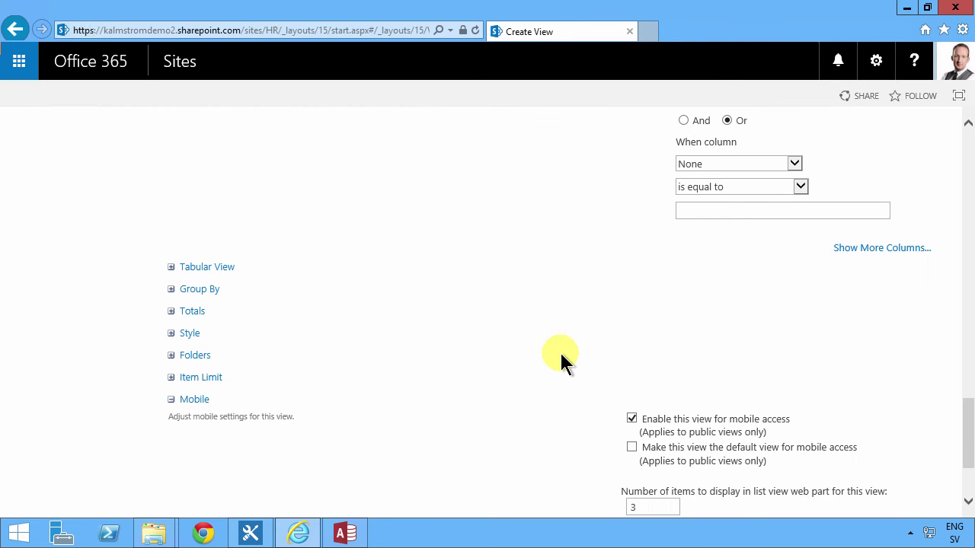
pyautogui.click(177, 289)
pyautogui.click(733, 328)
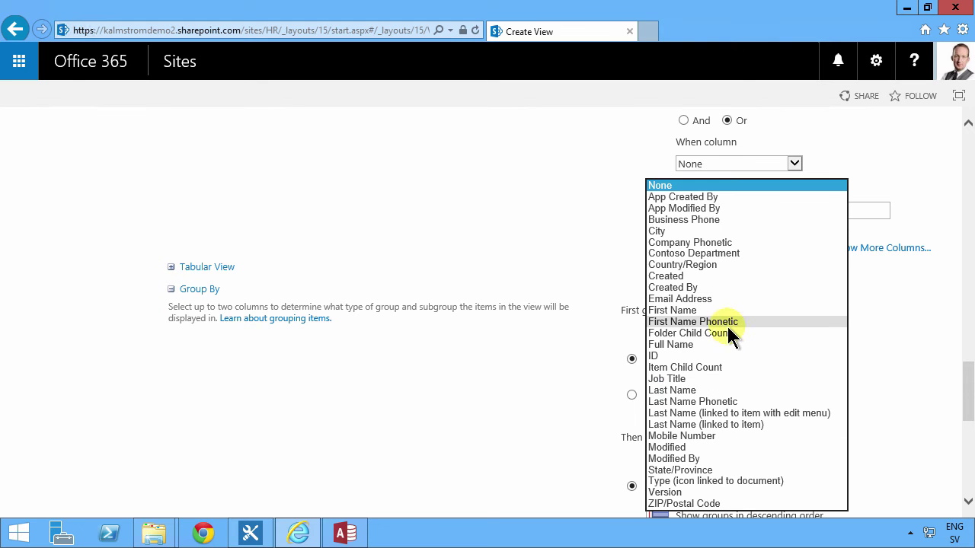
pyautogui.click(703, 255)
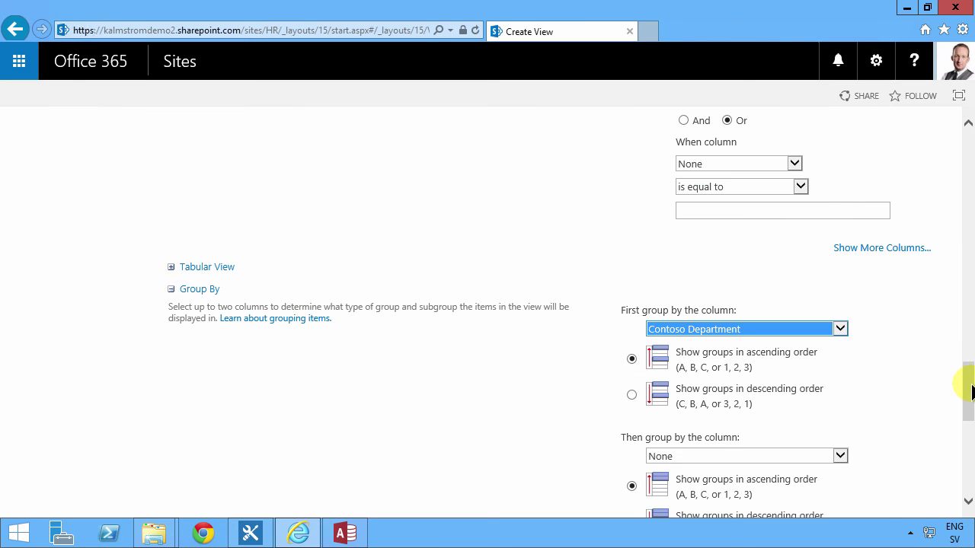
# Add a Count total for the Last Name column to the new view and save it.
pyautogui.scroll(-10, 964, 383)
pyautogui.scroll(1, 740, 402)
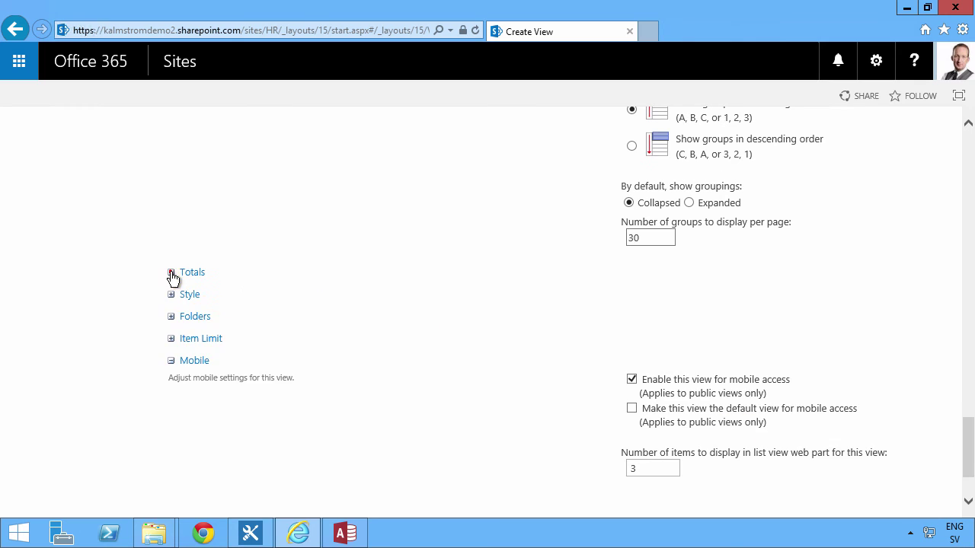
pyautogui.click(172, 272)
pyautogui.click(899, 427)
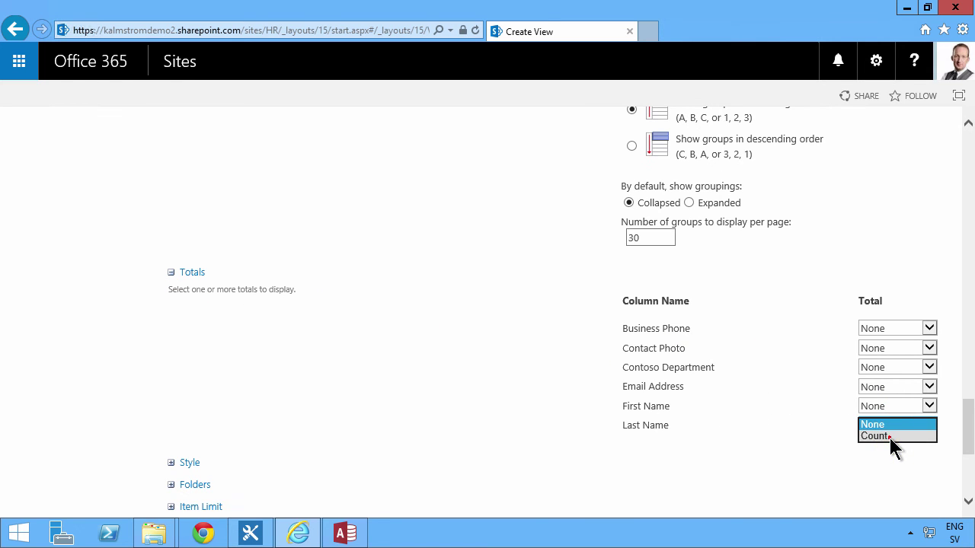
pyautogui.click(889, 438)
pyautogui.moveTo(968, 425); pyautogui.dragTo(967, 495)
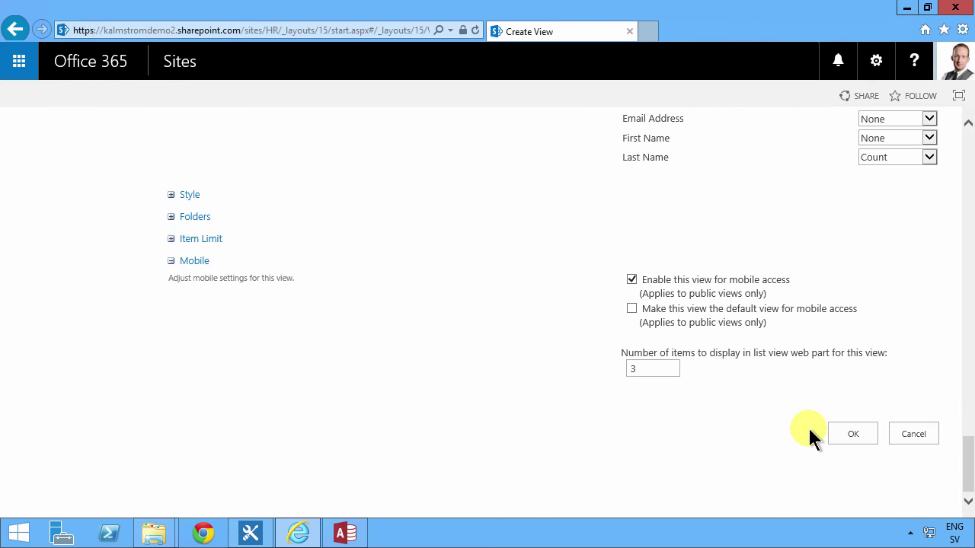
pyautogui.click(840, 429)
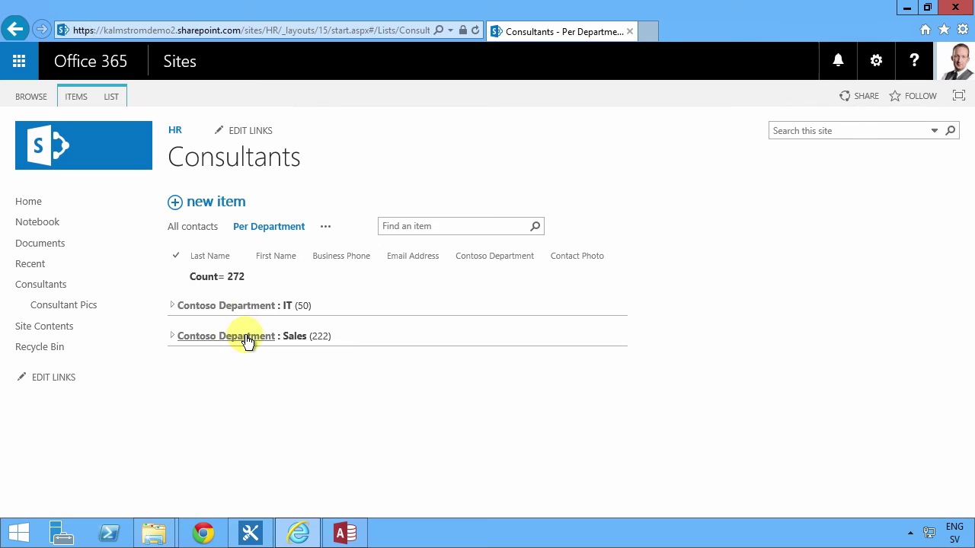
# Switch the Consultants list back to the All contacts view and open that page for editing.
pyautogui.click(199, 229)
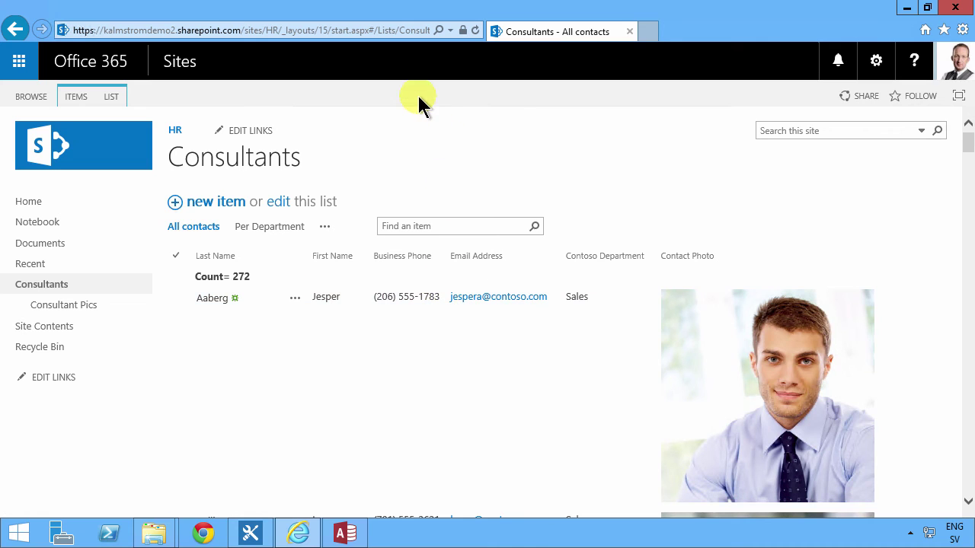
pyautogui.click(876, 63)
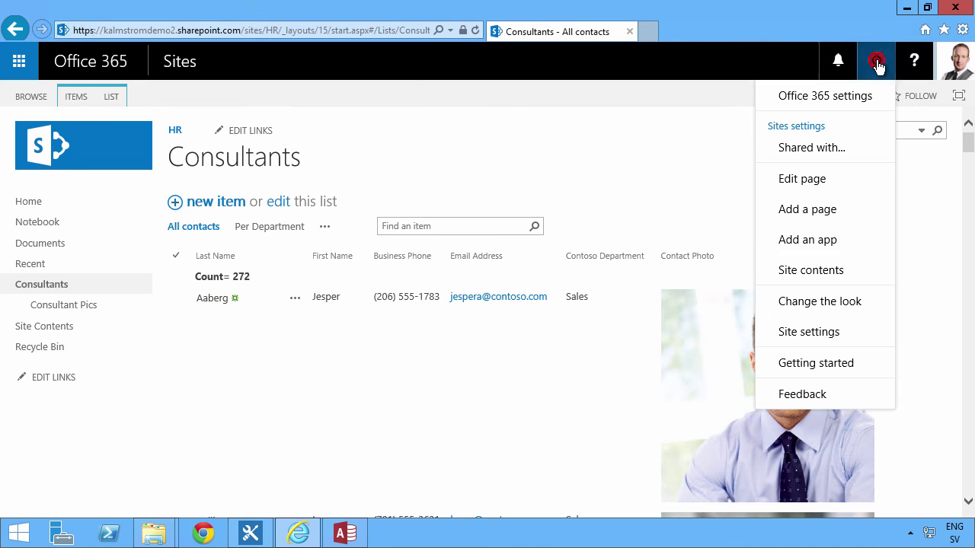
pyautogui.click(819, 180)
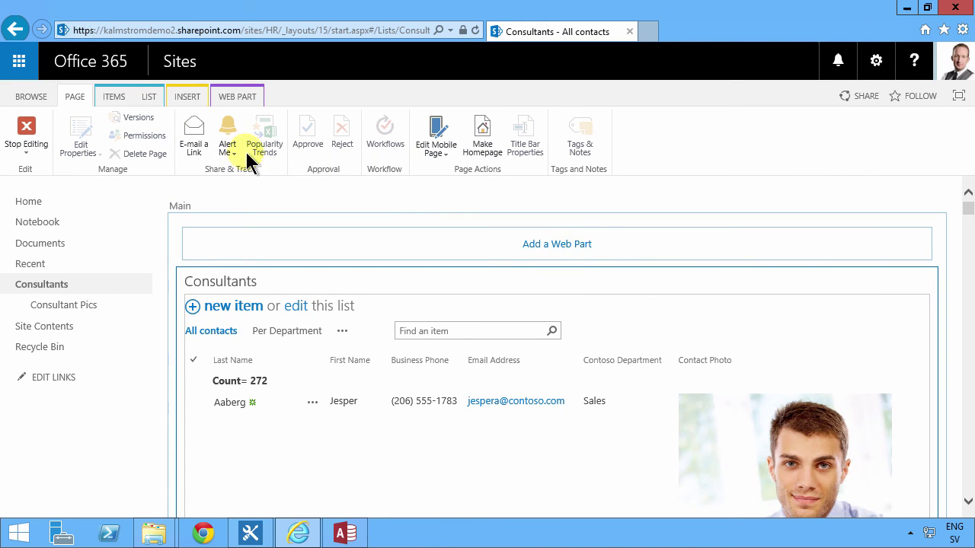
# Add the Consultants list as a web part in the page's Main zone.
pyautogui.click(522, 244)
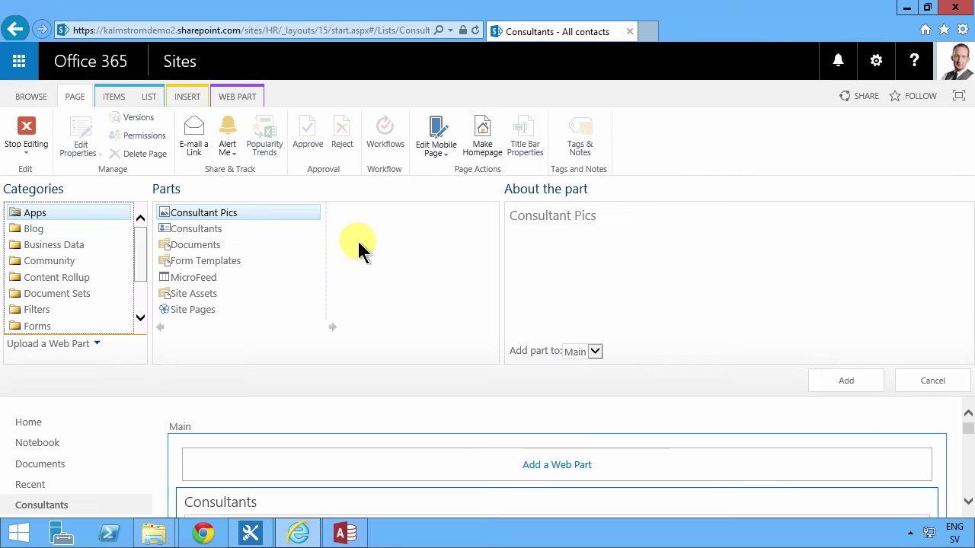
pyautogui.click(189, 230)
pyautogui.click(863, 382)
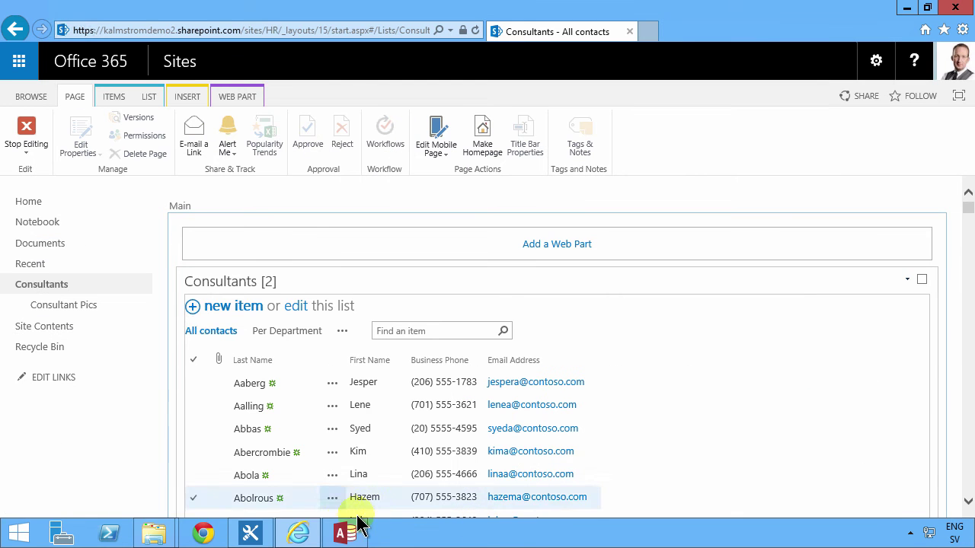
# Open the added Consultants web part's properties and set its selected view to Per Department.
pyautogui.click(907, 280)
pyautogui.click(865, 377)
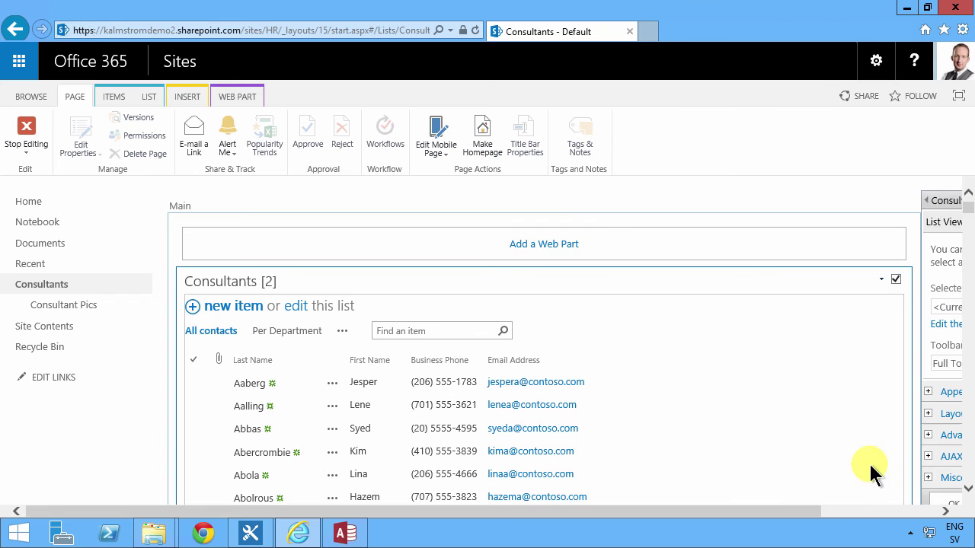
pyautogui.moveTo(816, 512); pyautogui.dragTo(930, 526)
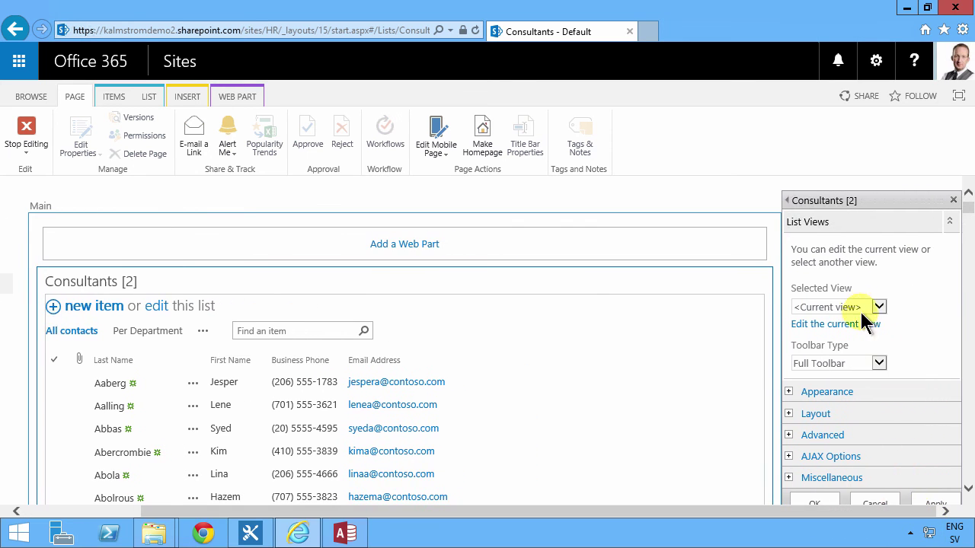
pyautogui.click(871, 309)
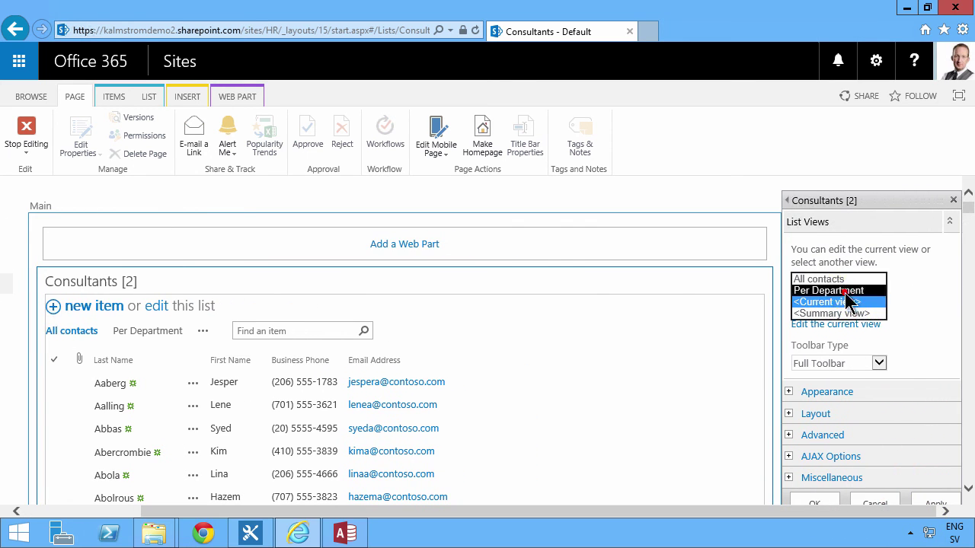
pyautogui.click(828, 290)
pyautogui.click(623, 327)
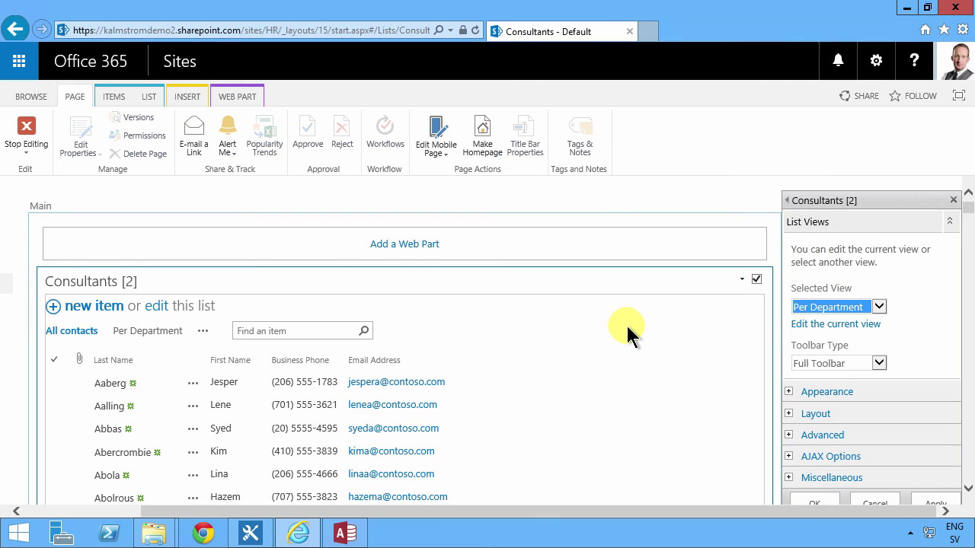
# Set the added Consultants web part to No Toolbar, change its Chrome Type to hide the title, and apply the changes.
pyautogui.click(842, 366)
pyautogui.click(838, 385)
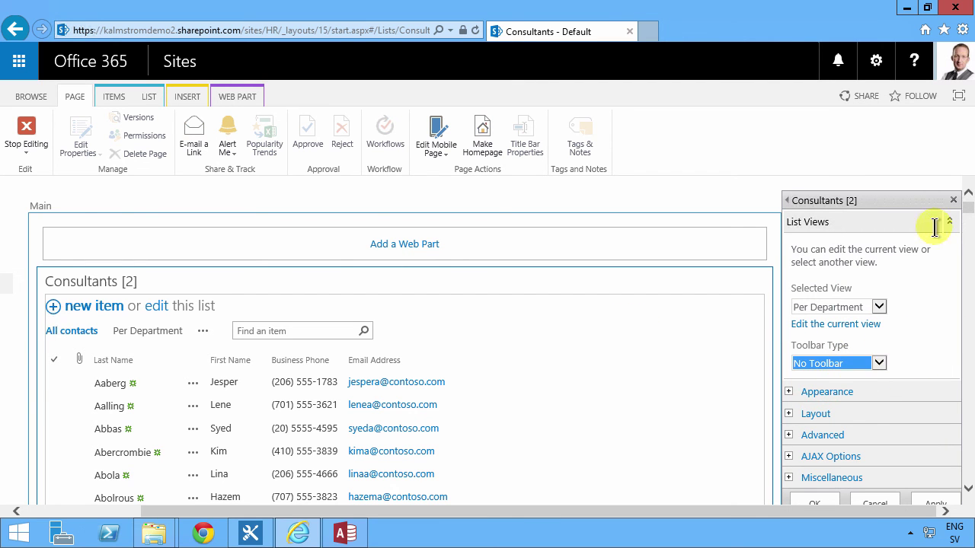
pyautogui.scroll(-1, 936, 224)
pyautogui.click(814, 362)
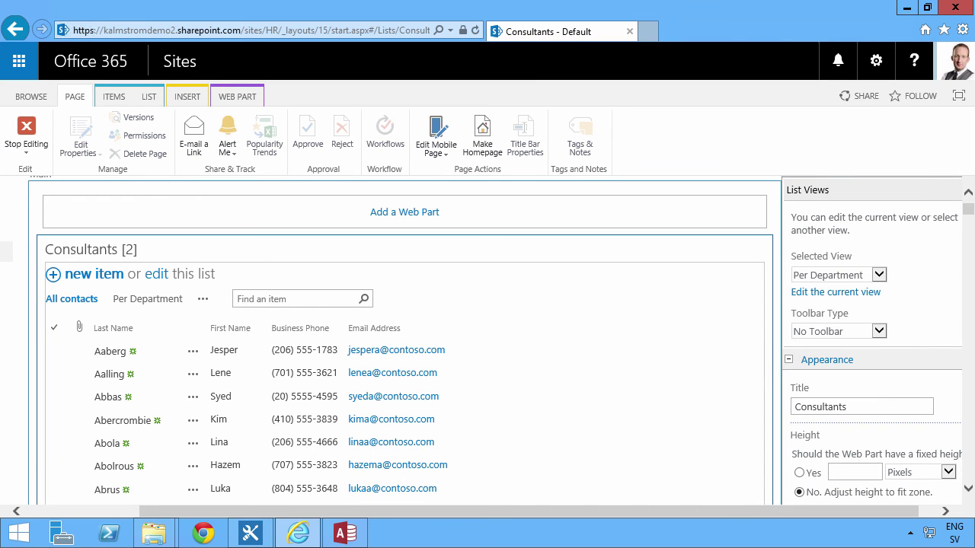
pyautogui.click(967, 221)
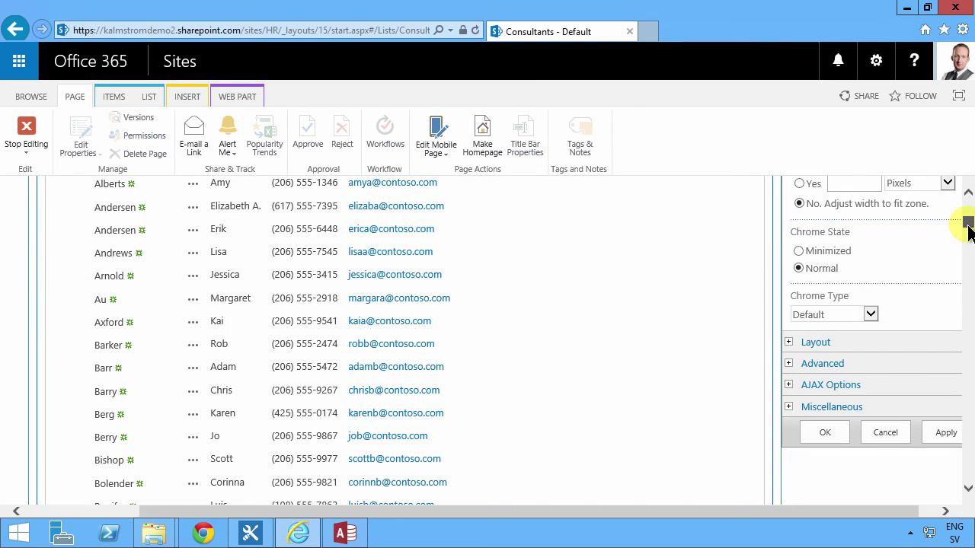
pyautogui.click(856, 313)
pyautogui.click(838, 325)
pyautogui.click(936, 432)
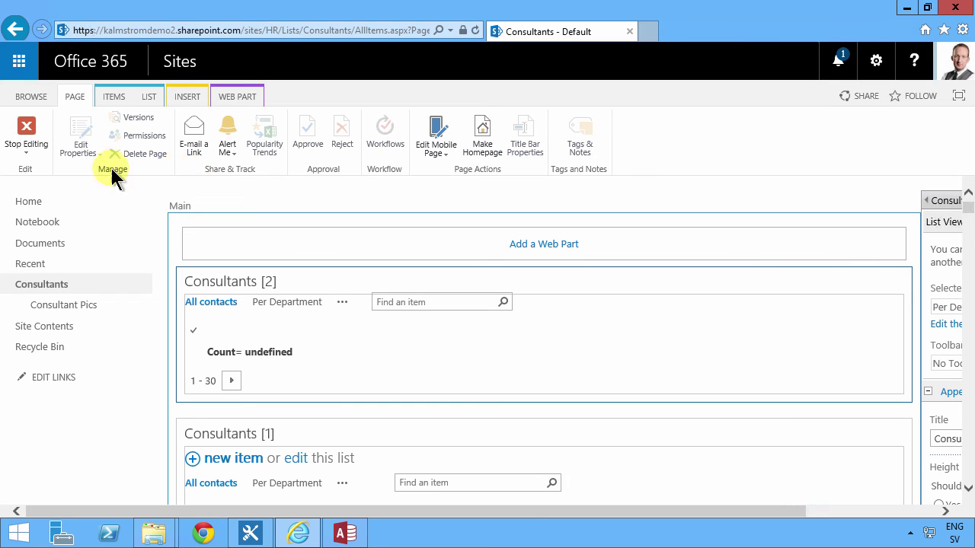
# Stop editing the page and review the department-grouped web part above the full Consultants list.
pyautogui.click(23, 133)
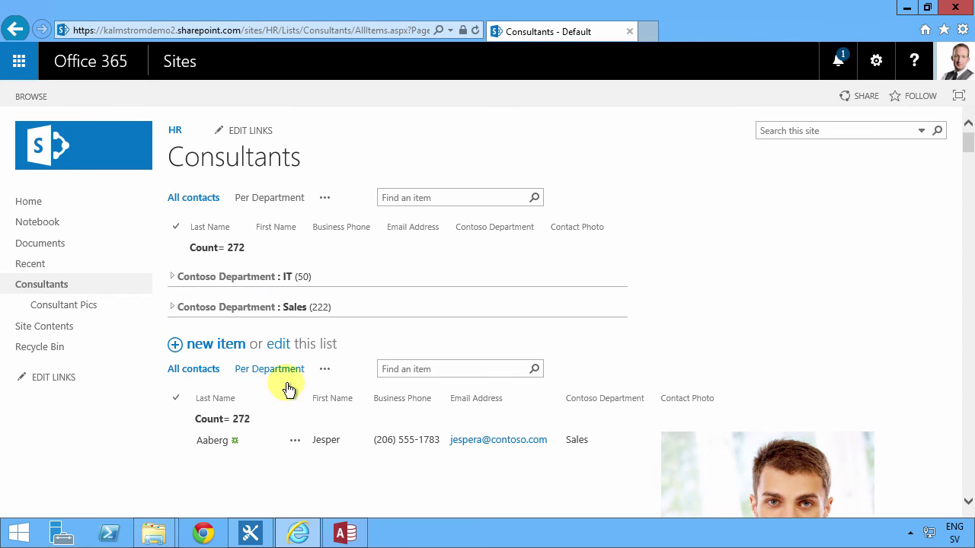
pyautogui.scroll(-4, 374, 402)
pyautogui.scroll(-1, 377, 396)
pyautogui.scroll(5, 379, 393)
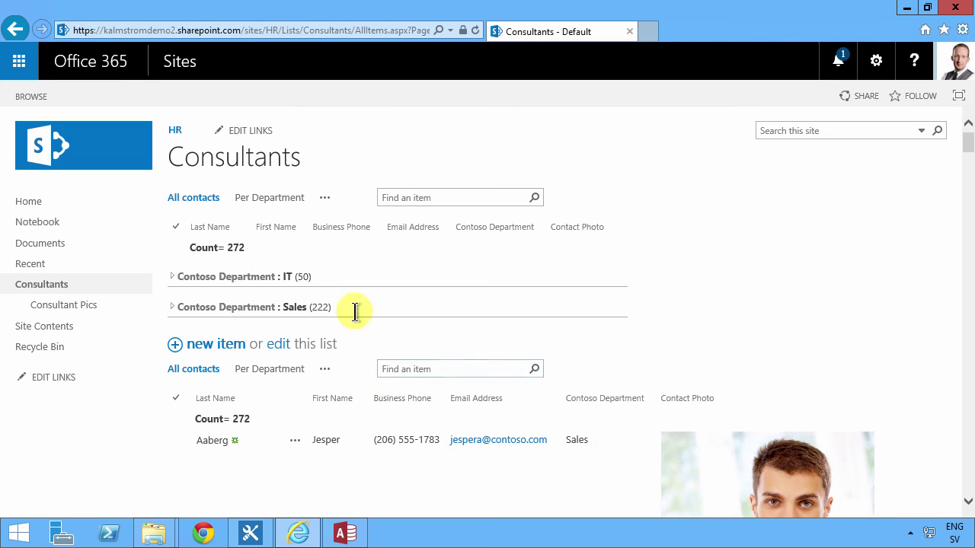